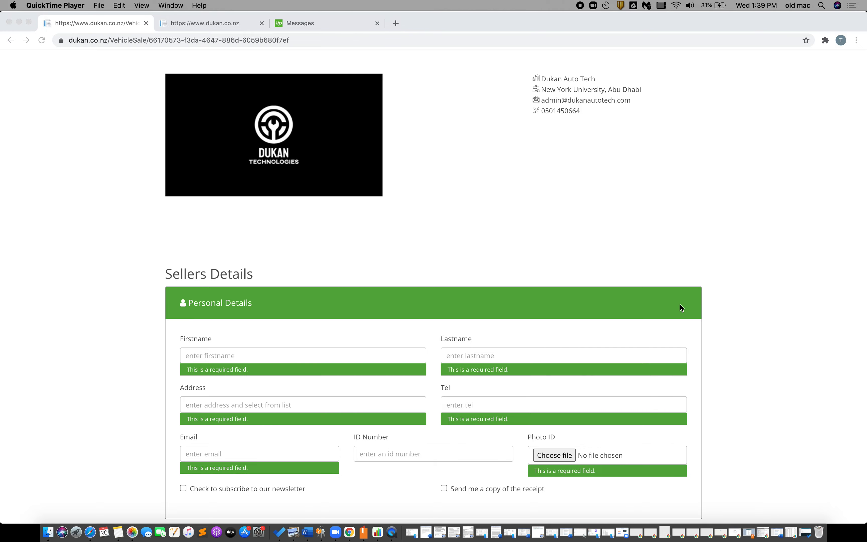
Try Holden as the vehicle make, then change the make to Audi
scroll(681, 304, down, 12)
click(342, 155)
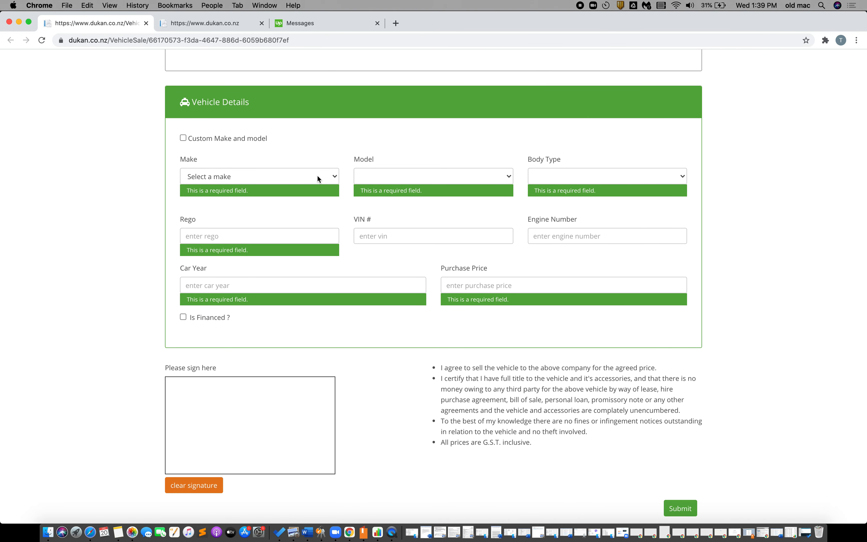
click(314, 176)
click(251, 222)
click(429, 182)
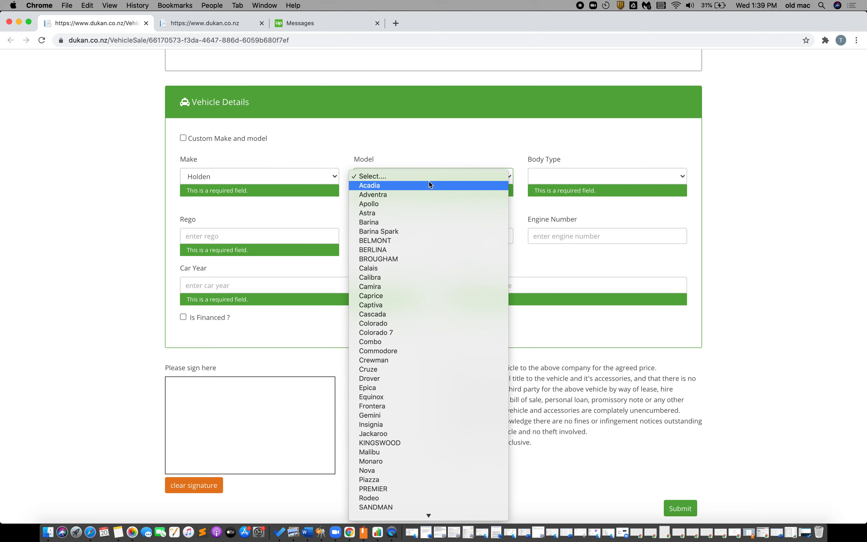
click(306, 178)
click(306, 179)
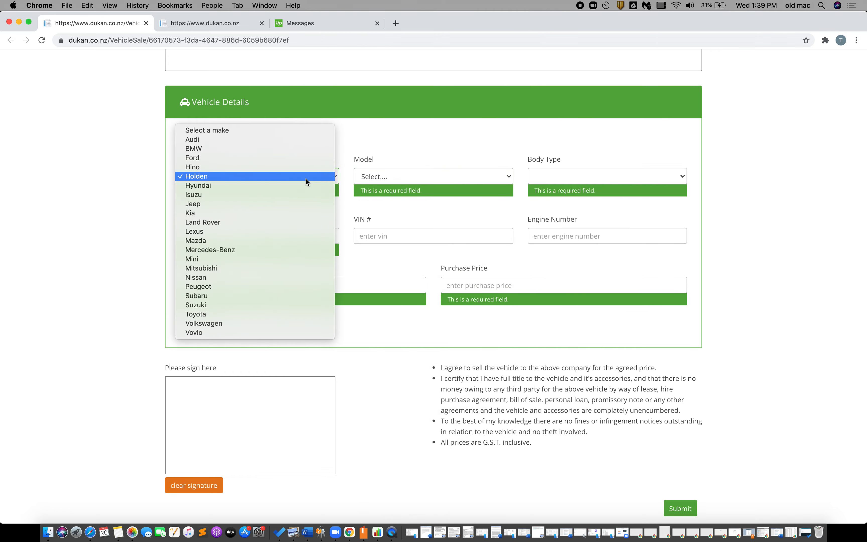
click(283, 140)
scroll(283, 141, up, 10)
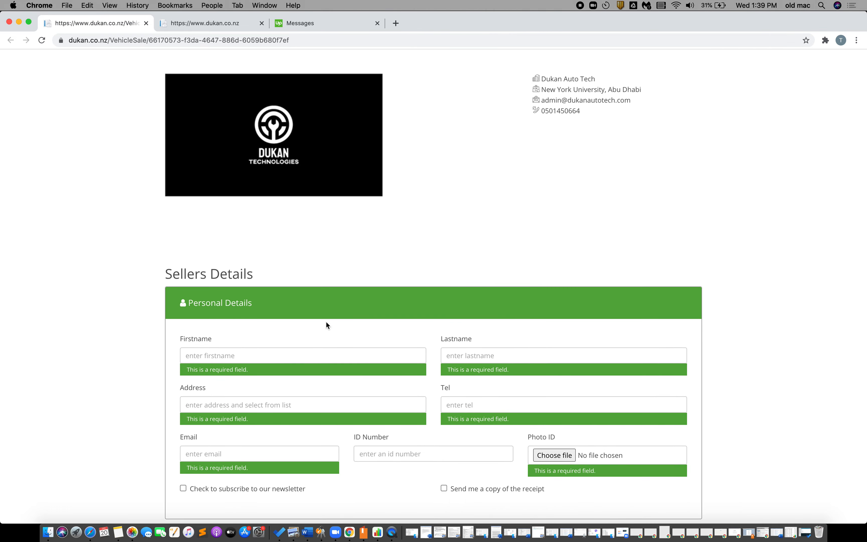
scroll(326, 323, down, 3)
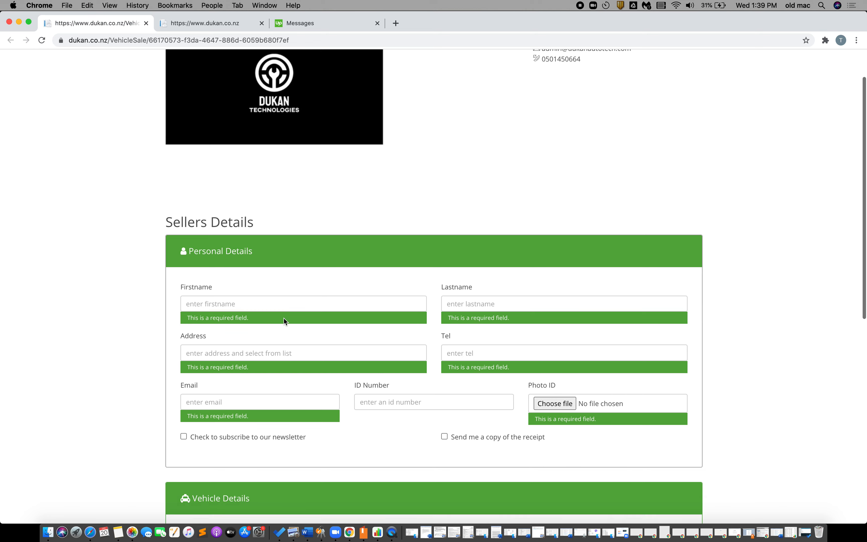
Enter the seller's first name and accept the suggested last name
click(290, 298)
text(bob)
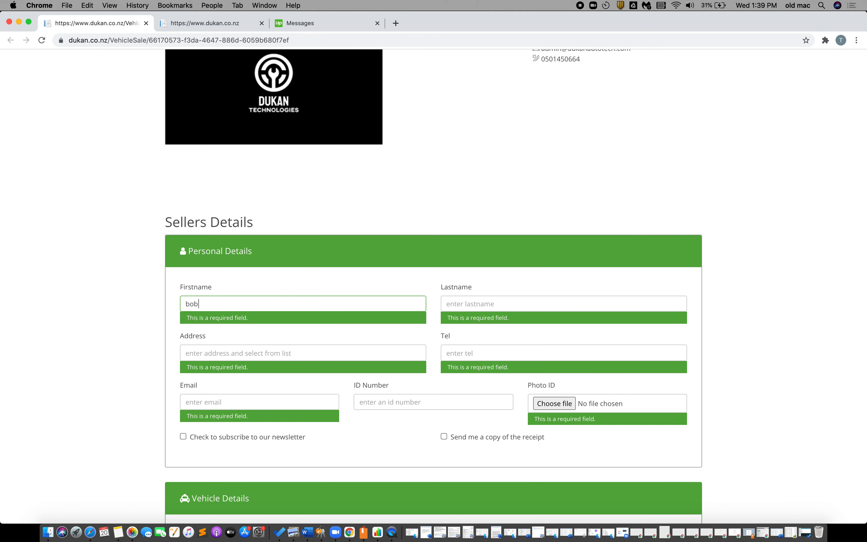
click(531, 302)
text(thom)
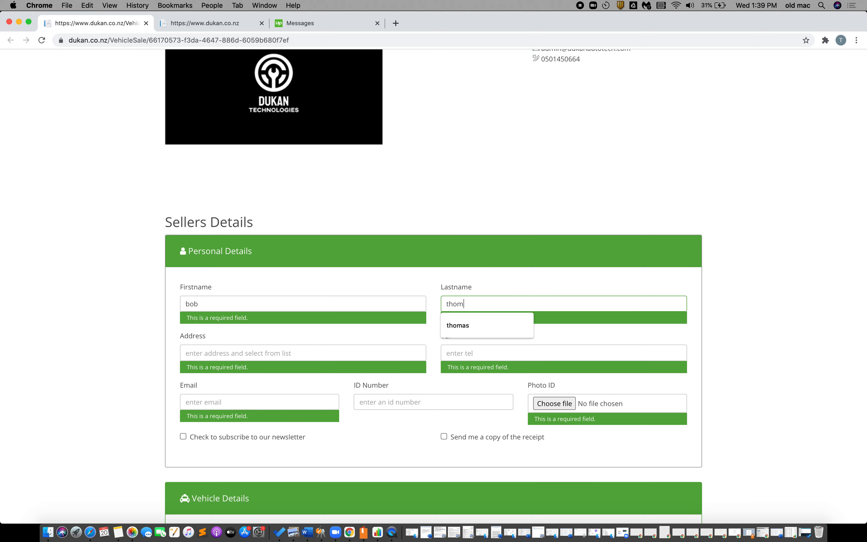
click(537, 324)
click(501, 299)
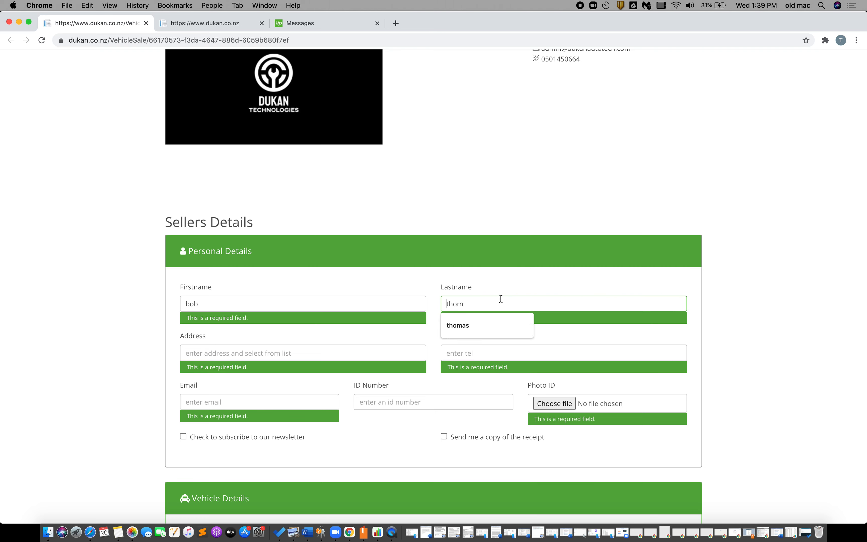
click(478, 327)
Fill the seller's address and phone number from autofill suggestions
click(243, 345)
text(22)
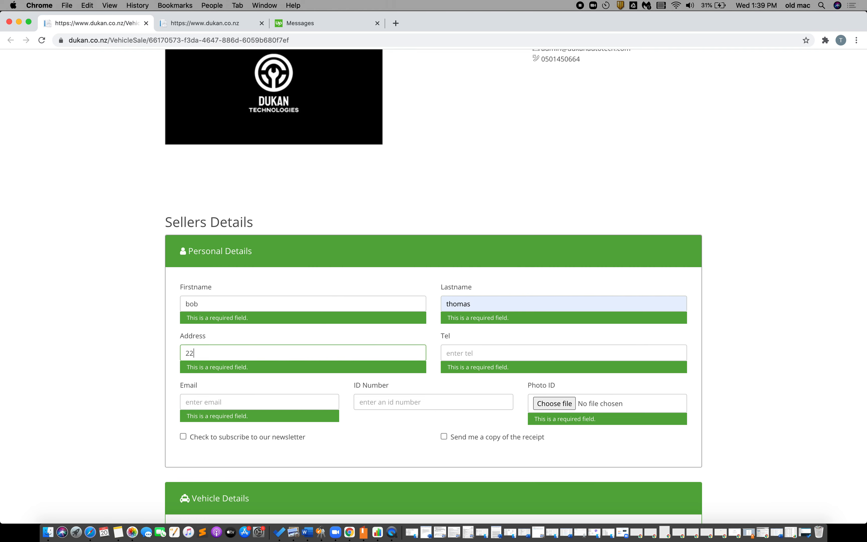
text( kil)
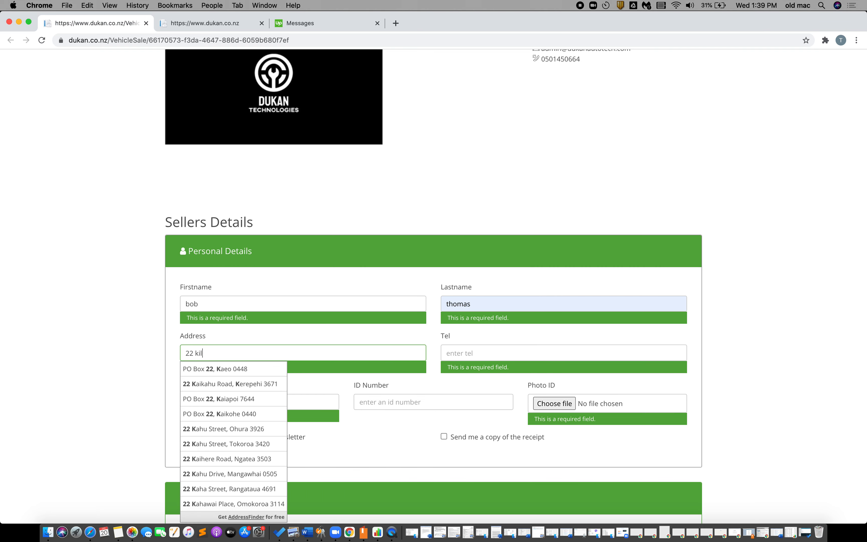
key(Down)
key(Return)
click(477, 357)
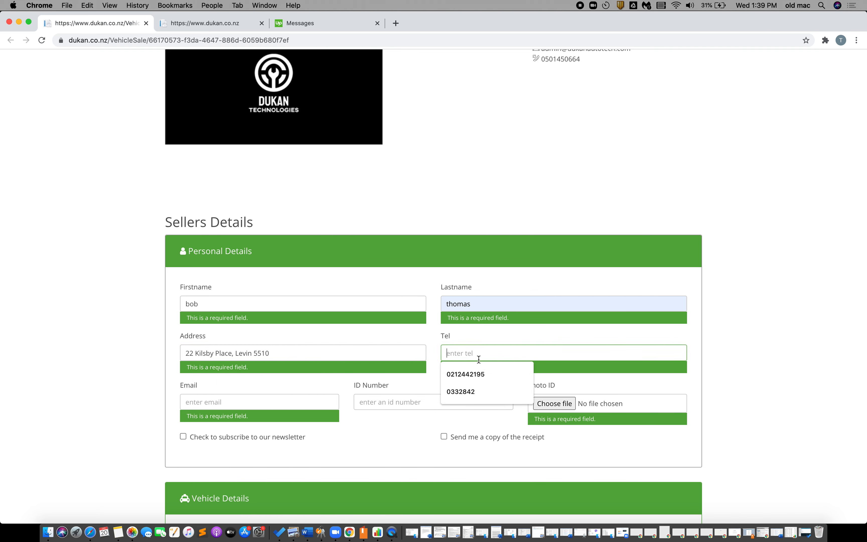
click(477, 376)
Fill the seller's email and ID number from suggestions, then open the Photo ID file picker
click(336, 398)
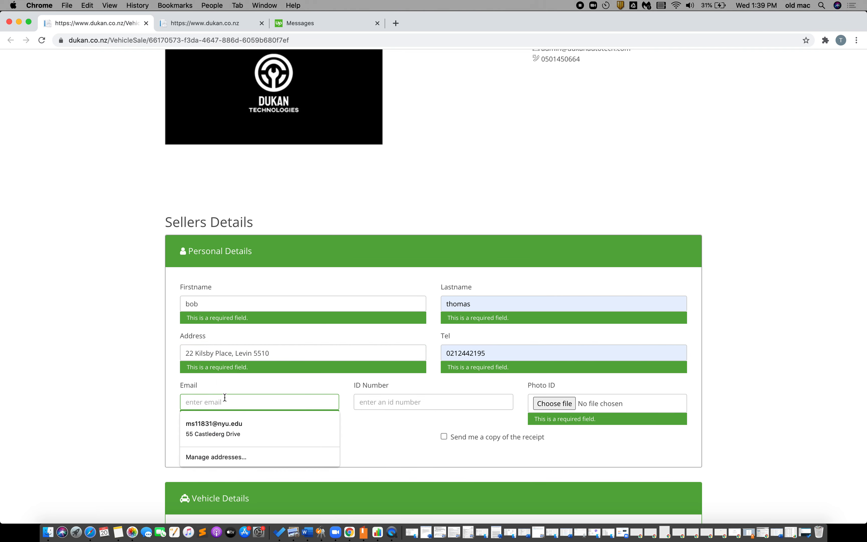
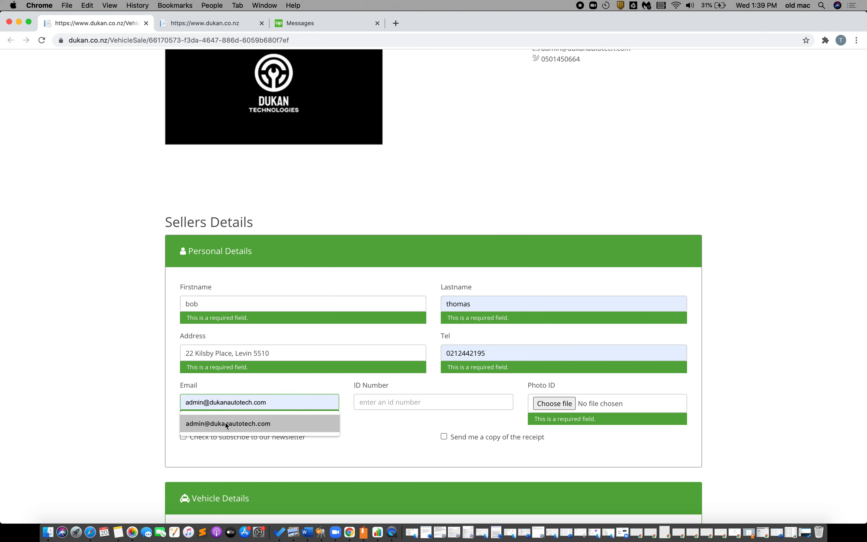
click(227, 424)
click(361, 400)
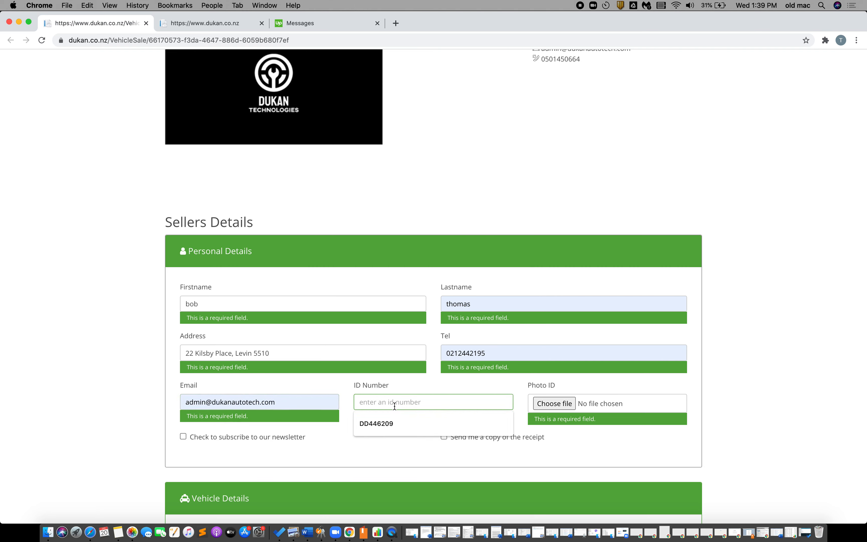
click(373, 432)
click(541, 411)
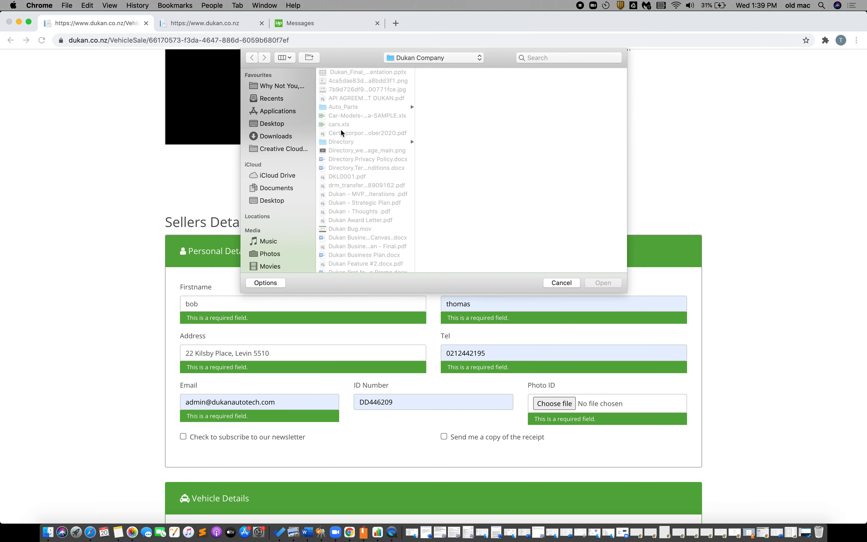
Attach Directory_web_image_main.png as the seller's photo ID
click(336, 151)
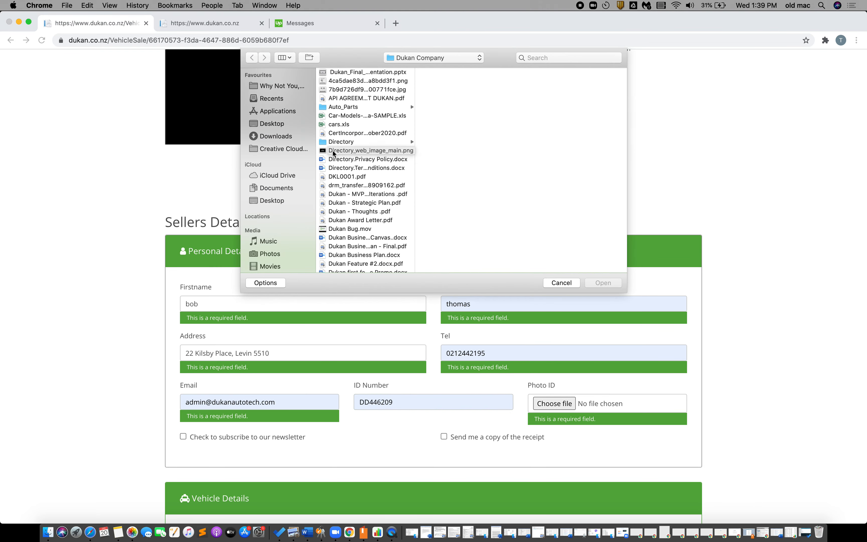
click(608, 280)
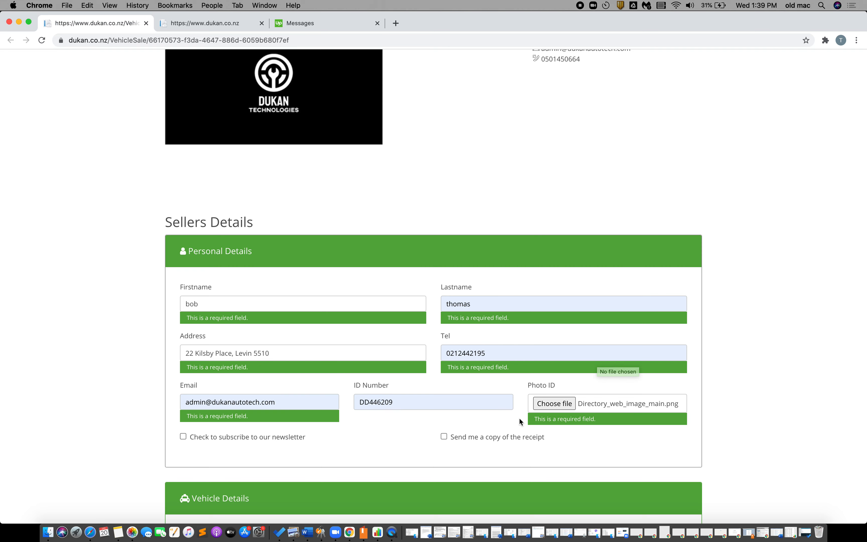
scroll(473, 414, down, 1)
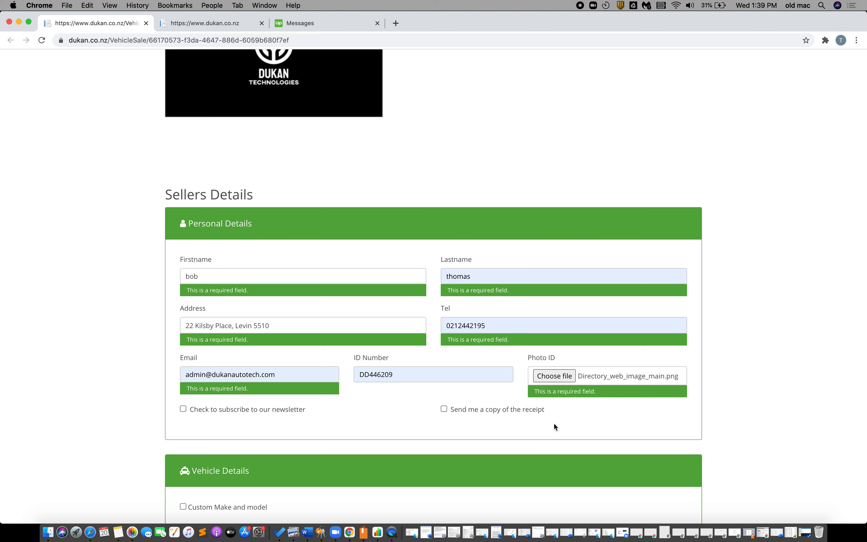
Request a receipt copy and set the vehicle to a Jeep CJ7 Ute
click(465, 411)
scroll(464, 411, down, 4)
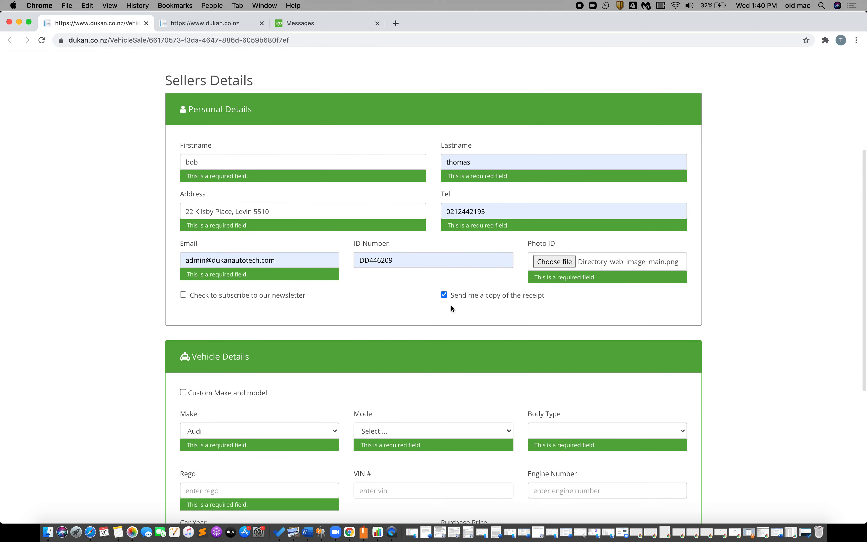
scroll(272, 406, down, 5)
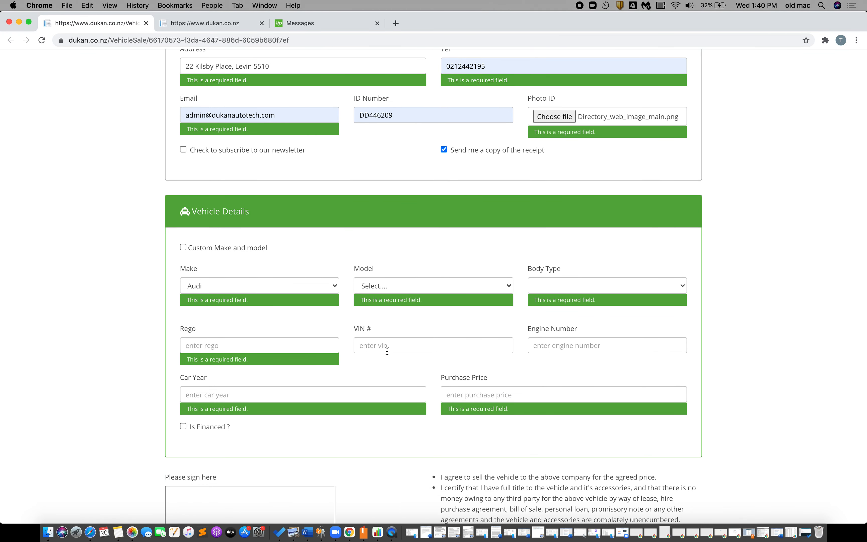
click(271, 286)
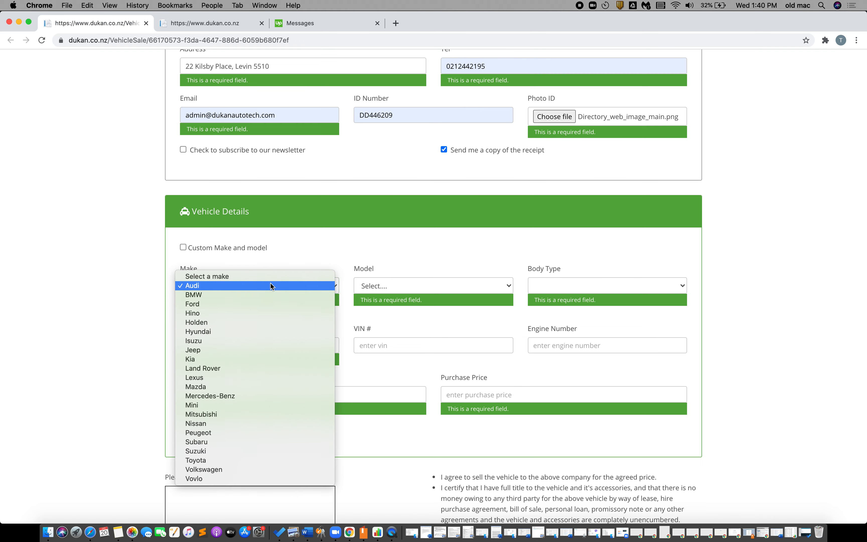
click(229, 350)
click(376, 286)
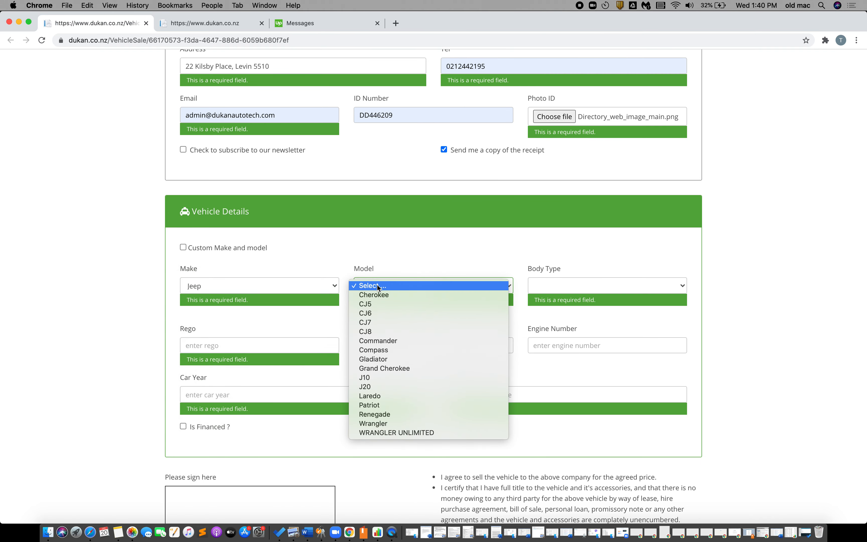
click(371, 322)
click(548, 288)
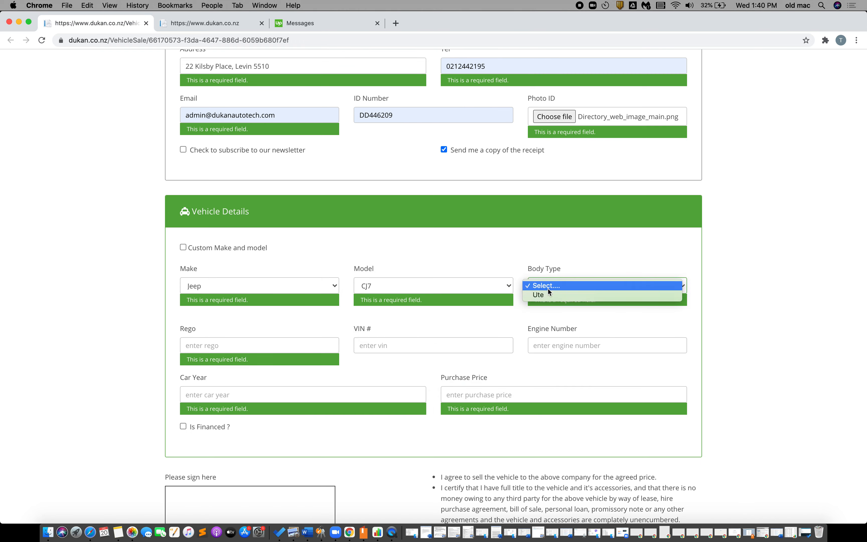
click(548, 294)
click(243, 350)
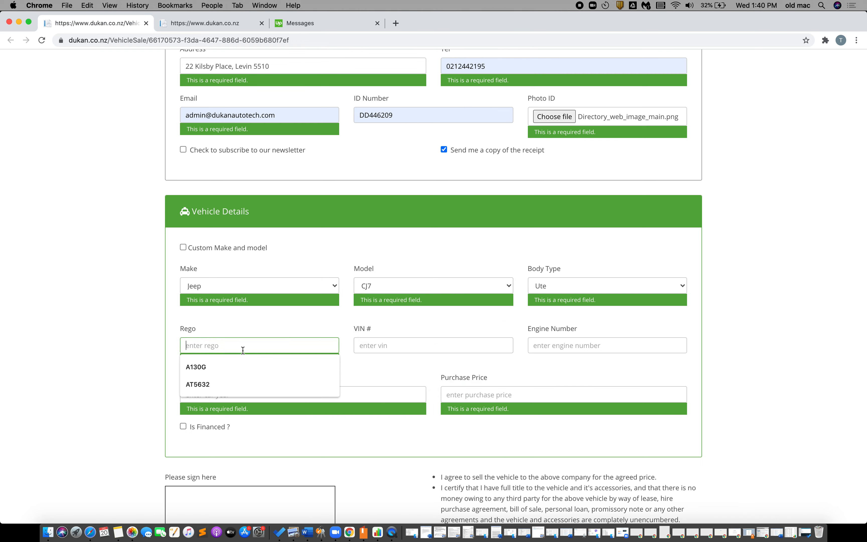
click(204, 382)
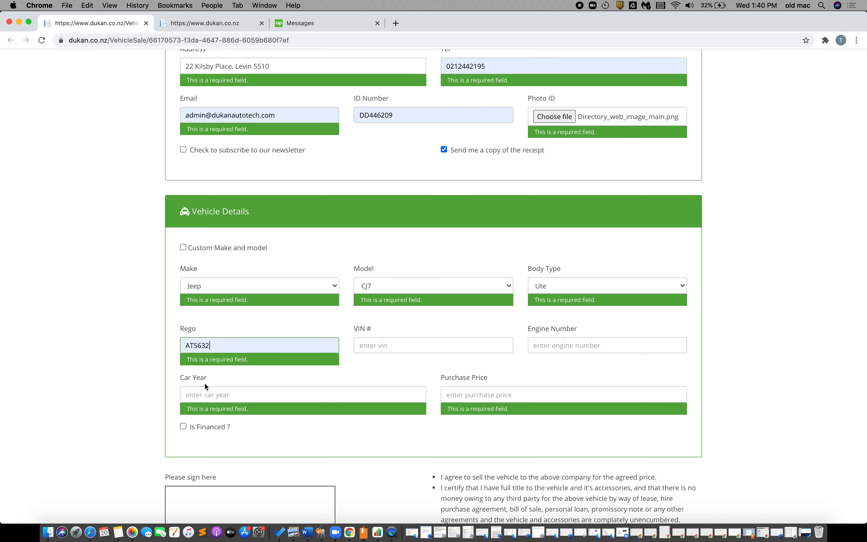
click(407, 349)
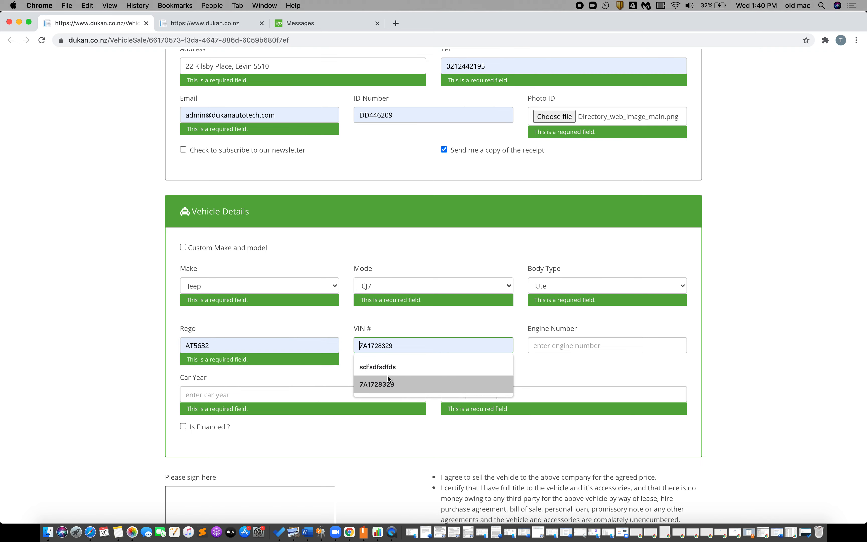
click(387, 390)
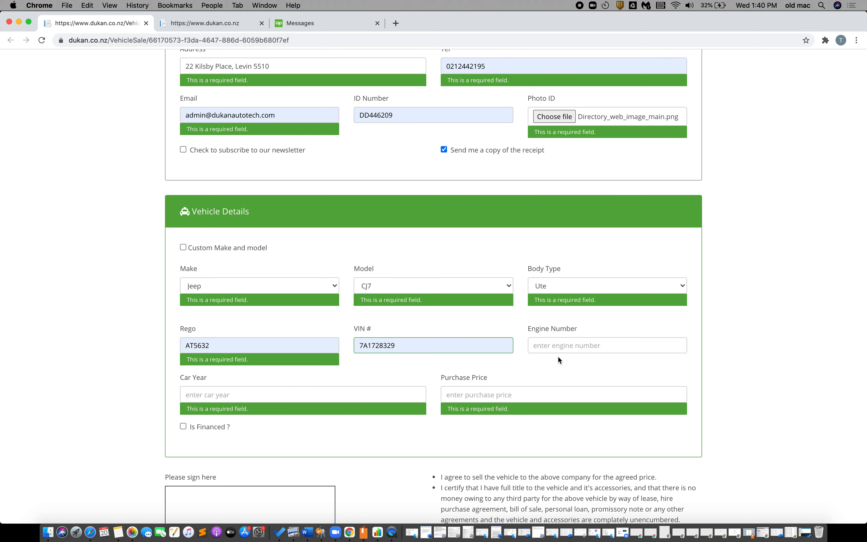
click(549, 348)
click(557, 384)
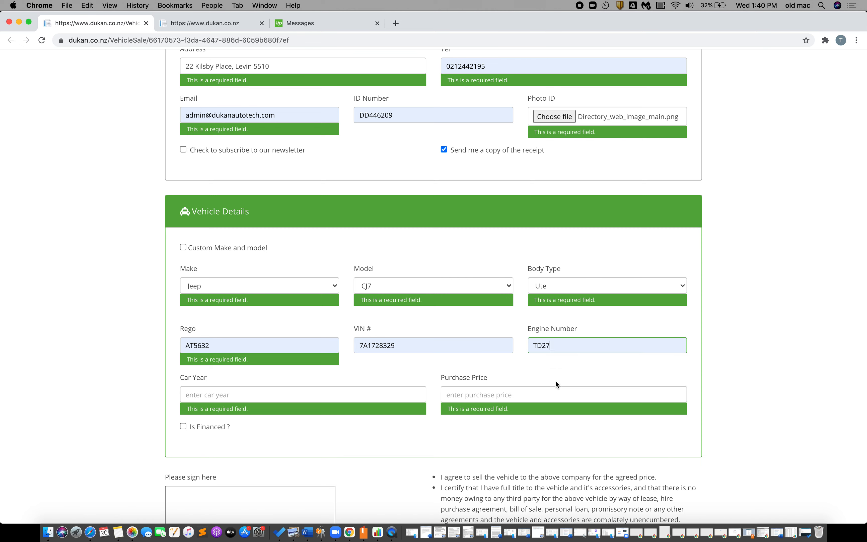
Enter car year 2011 and purchase price 300
click(380, 388)
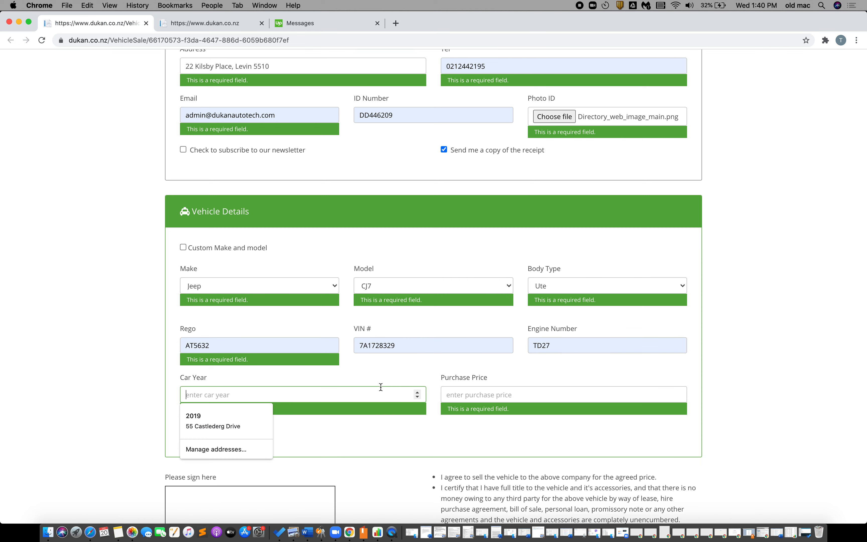
text(2011)
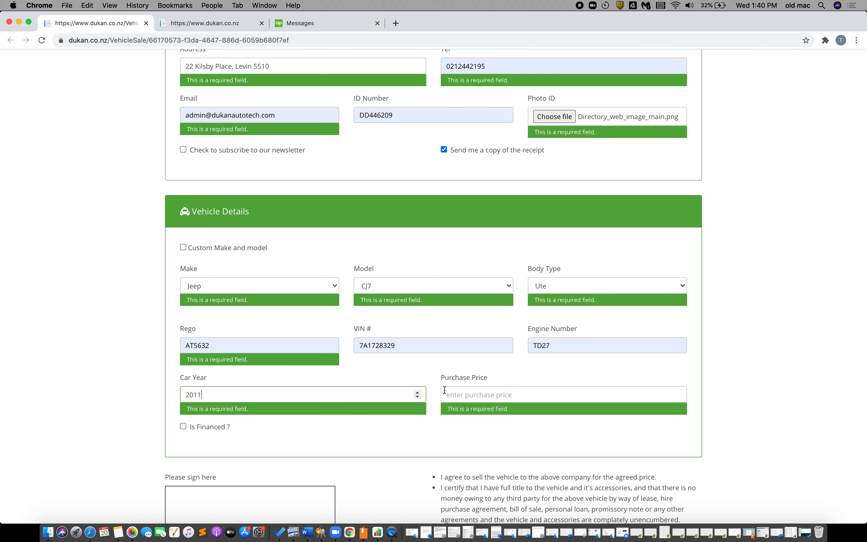
click(519, 396)
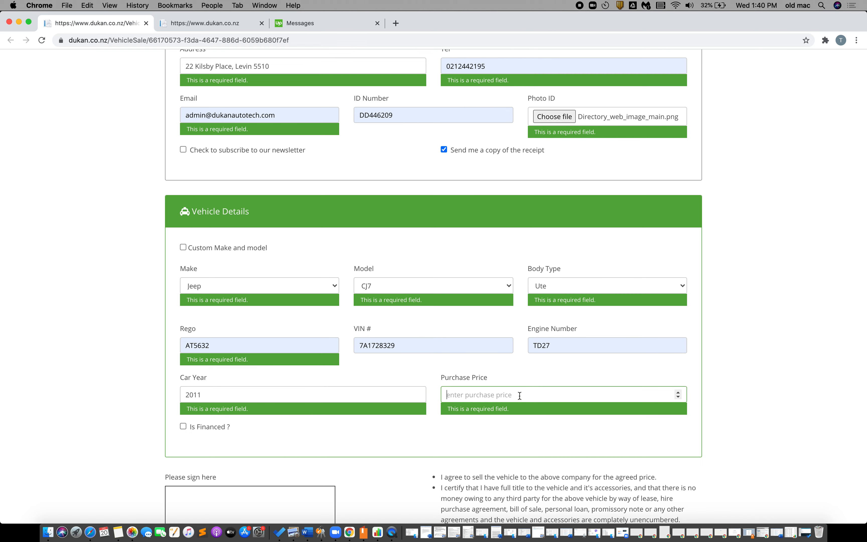
text(300)
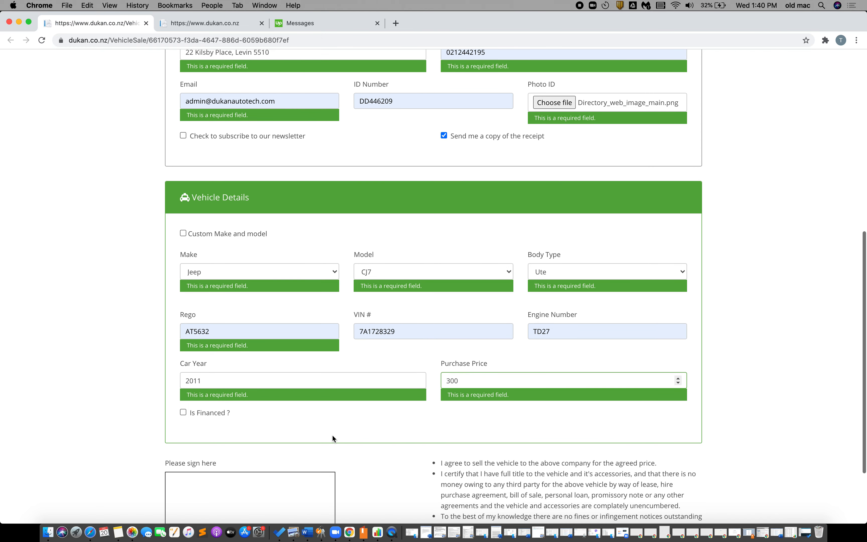
scroll(333, 436, down, 5)
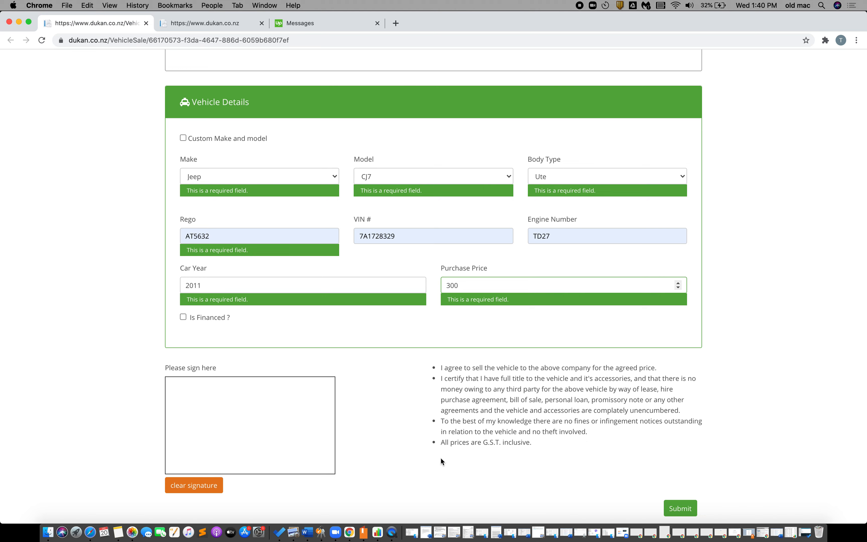
Draw the seller's signature in the 'Please sign here' box
drag(195, 412, 184, 447)
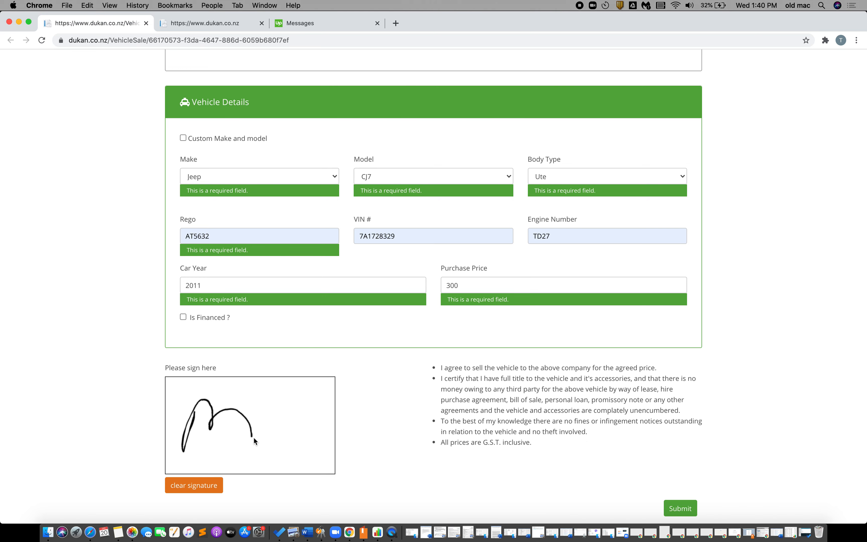
mouse_move(253, 440)
mouse_down()
mouse_move(257, 424)
mouse_move(325, 429)
mouse_up()
scroll(563, 459, up, 3)
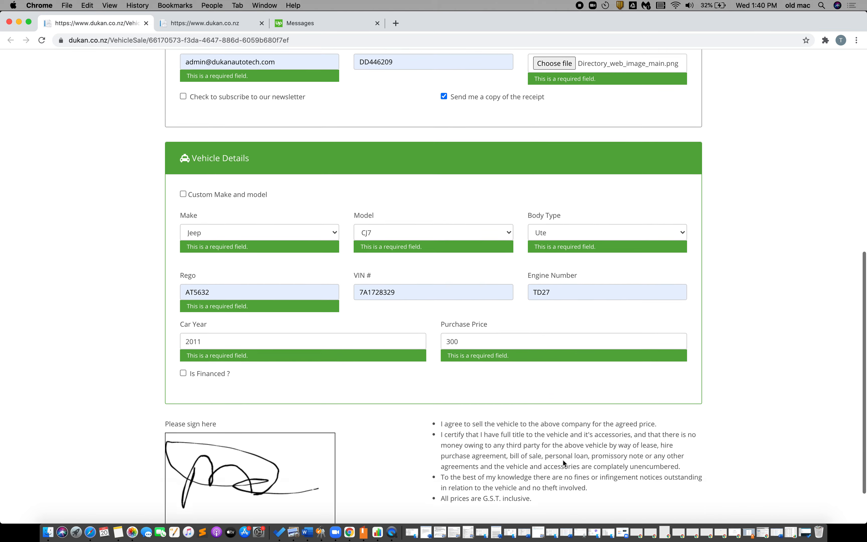
scroll(563, 460, up, 10)
scroll(563, 460, down, 3)
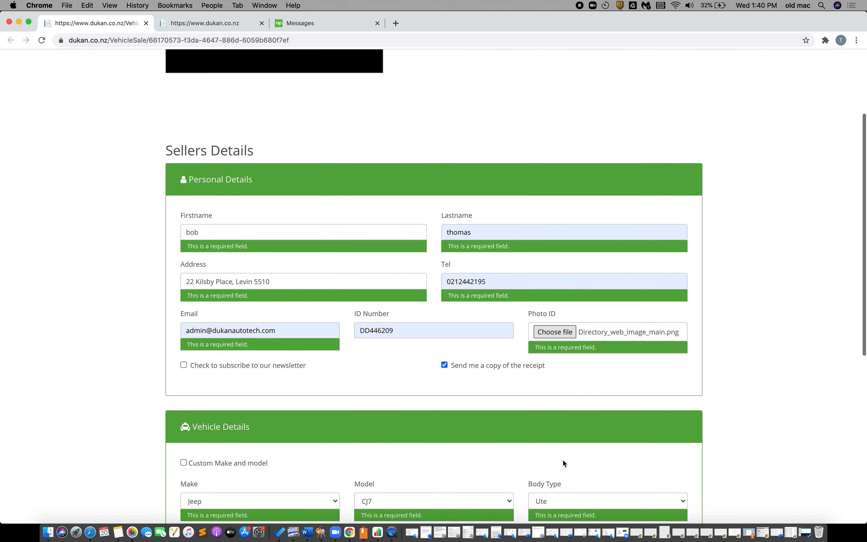
scroll(564, 461, down, 5)
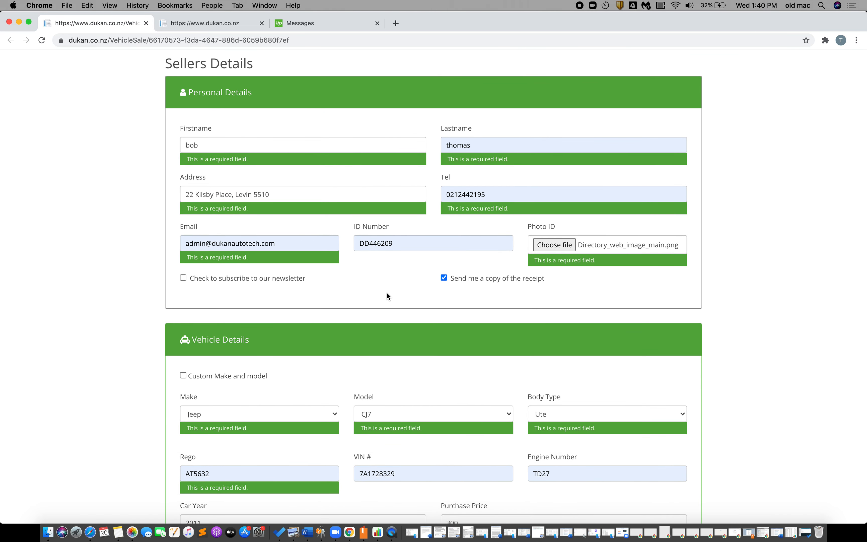
scroll(387, 293, down, 10)
Submit the sale form and answer 'Google' for where they heard about the business
click(690, 506)
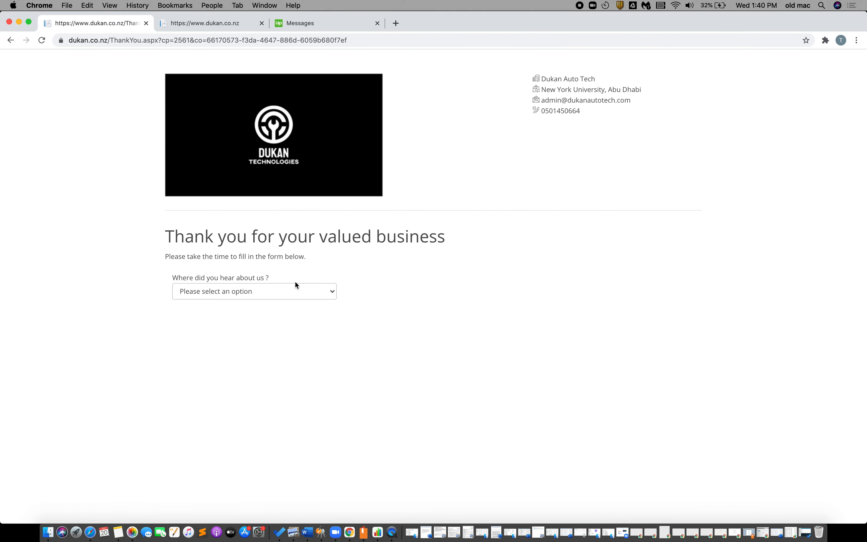
click(290, 293)
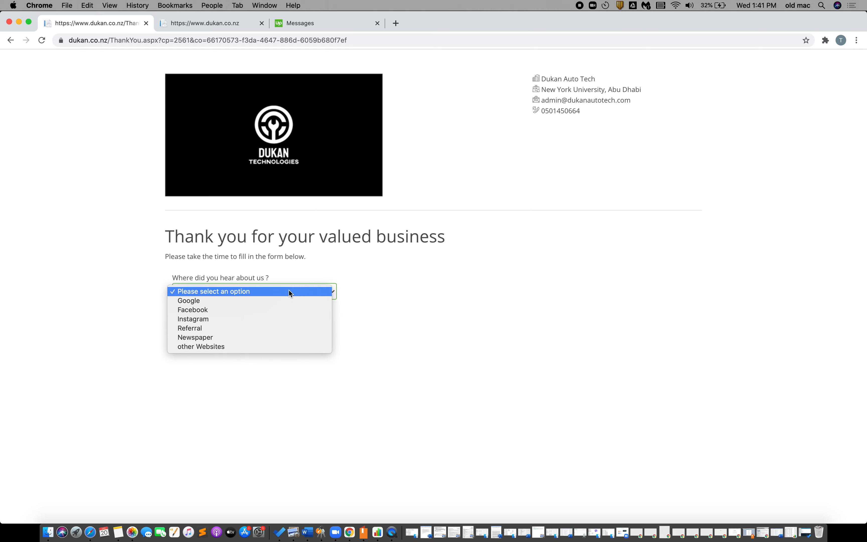
click(280, 301)
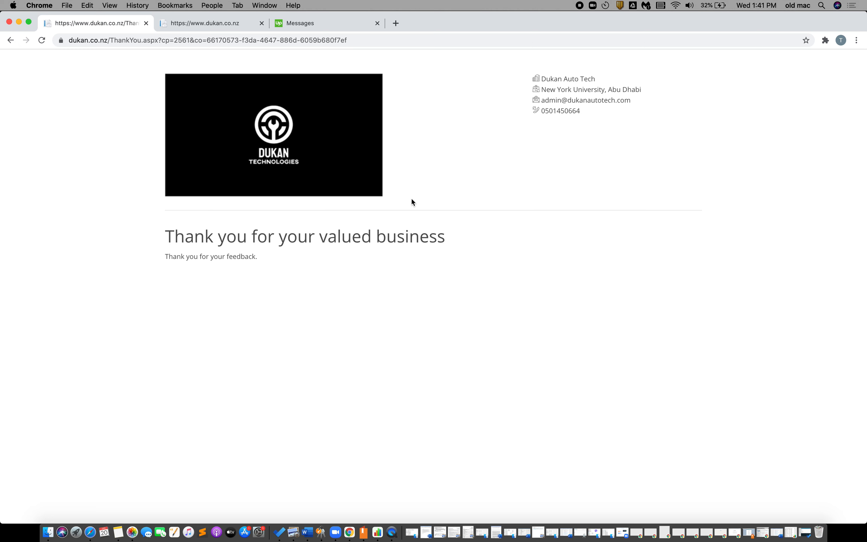
click(216, 25)
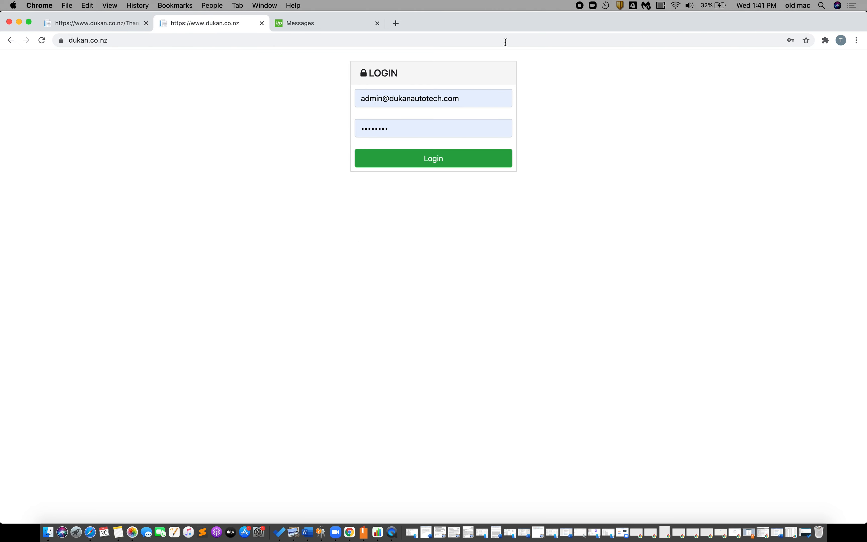
Log in to Dukan Admin and review the dashboard: one $300.00 purchase today, $1,600.00 total
click(501, 156)
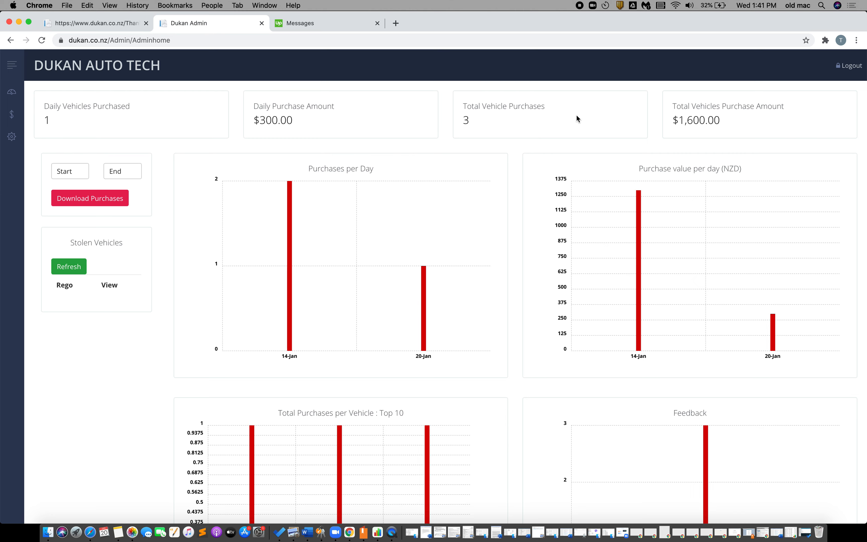
scroll(311, 181, down, 3)
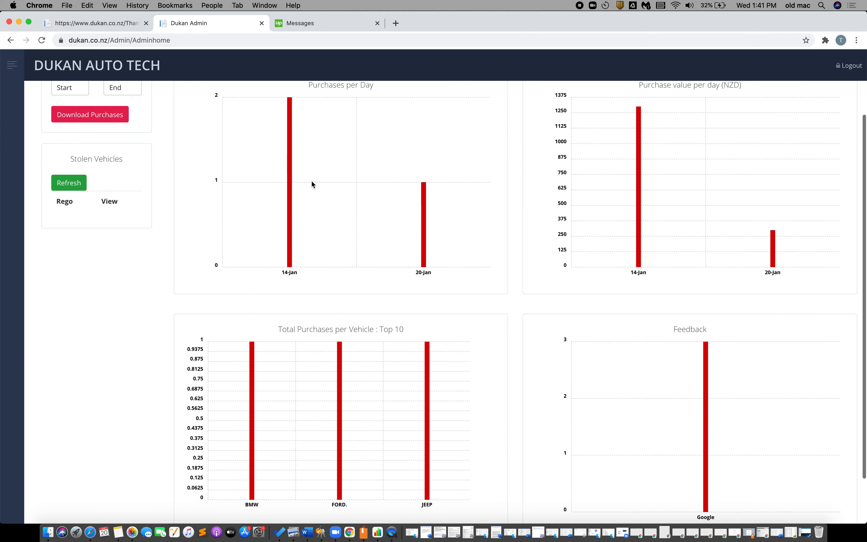
scroll(492, 193, down, 1)
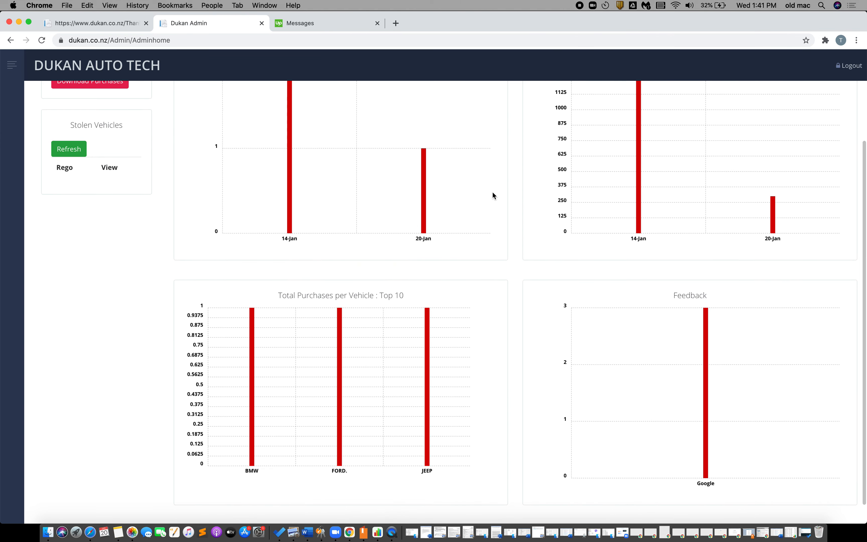
scroll(558, 369, down, 2)
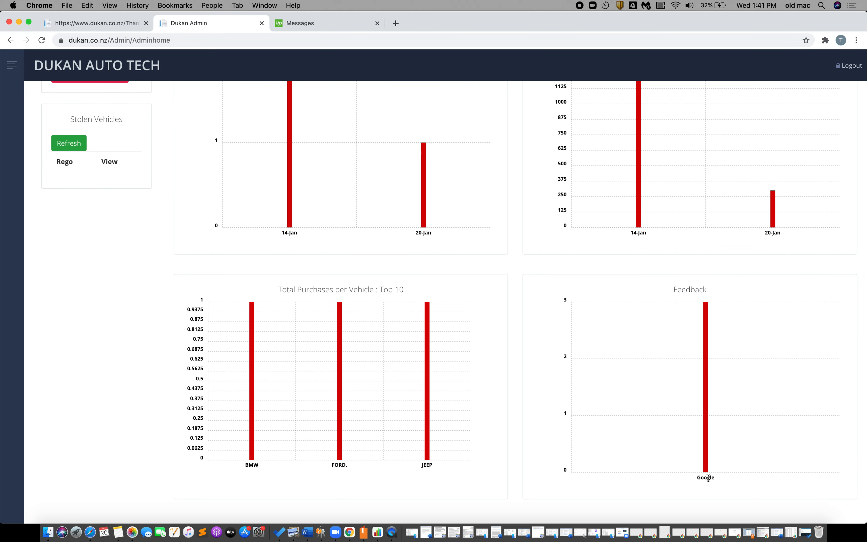
scroll(638, 305, up, 1)
scroll(638, 306, up, 2)
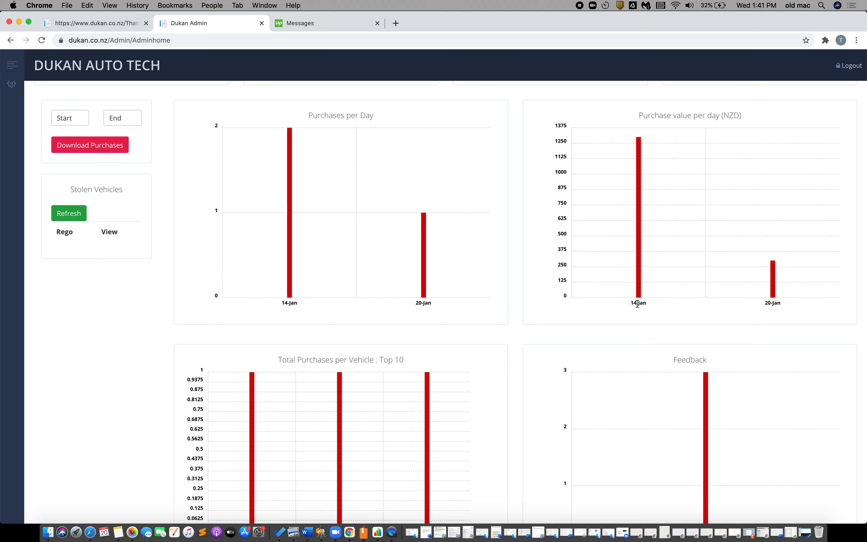
scroll(637, 304, up, 2)
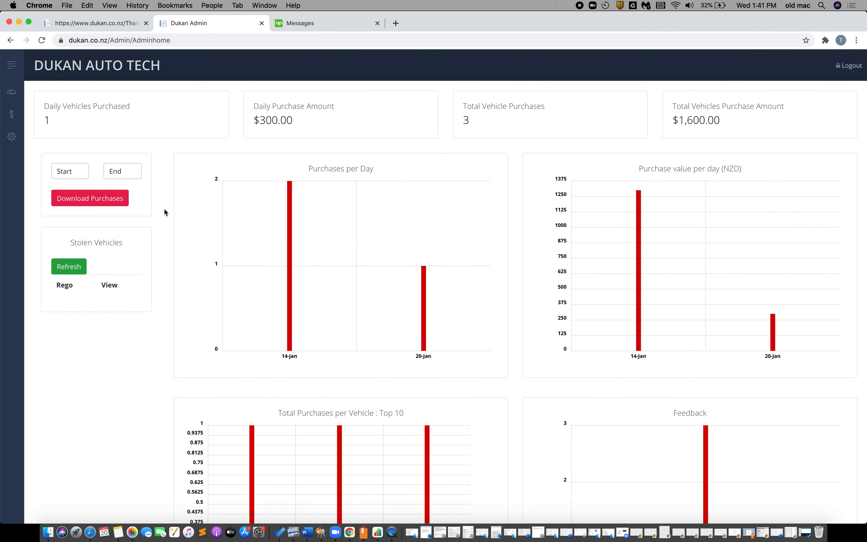
click(12, 115)
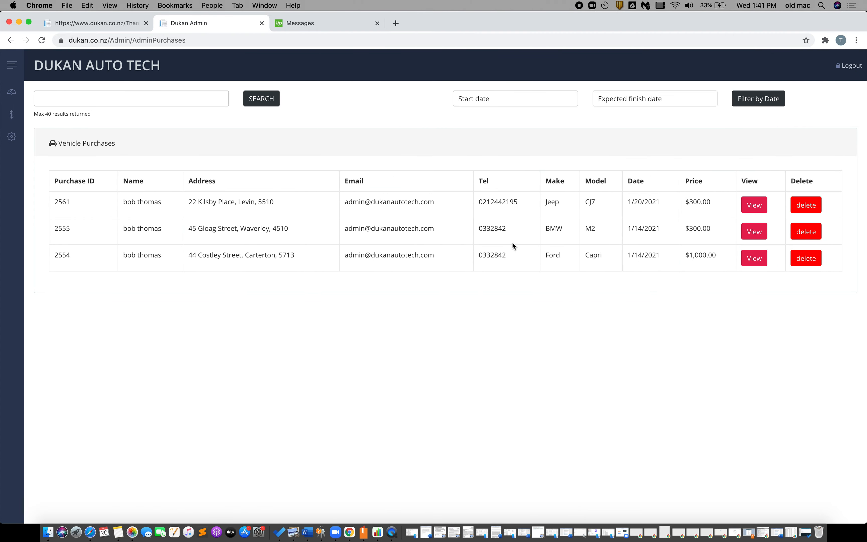
View the detail page of the Jeep CJ7 purchase
click(755, 205)
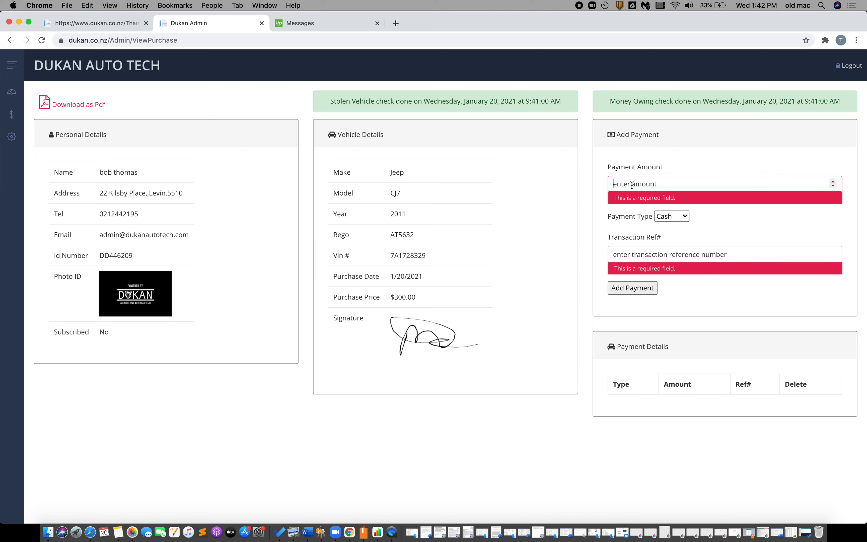
Add a 300 cash payment with the driver's name as the transaction reference
text(300)
click(641, 251)
text(driv)
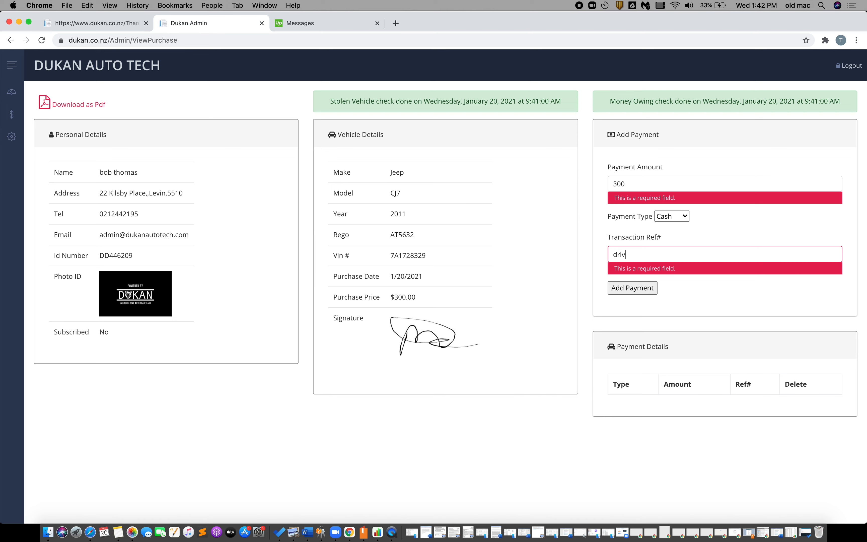
text(er: Peter Paid)
click(633, 288)
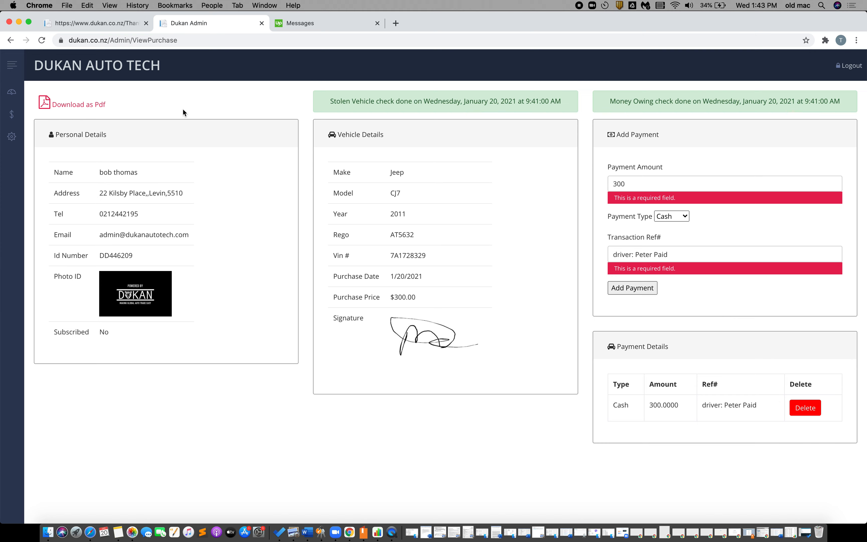
Download purchase 2561 as 2561.pdf and return to the Vehicle Purchases list
click(85, 105)
click(207, 23)
click(12, 114)
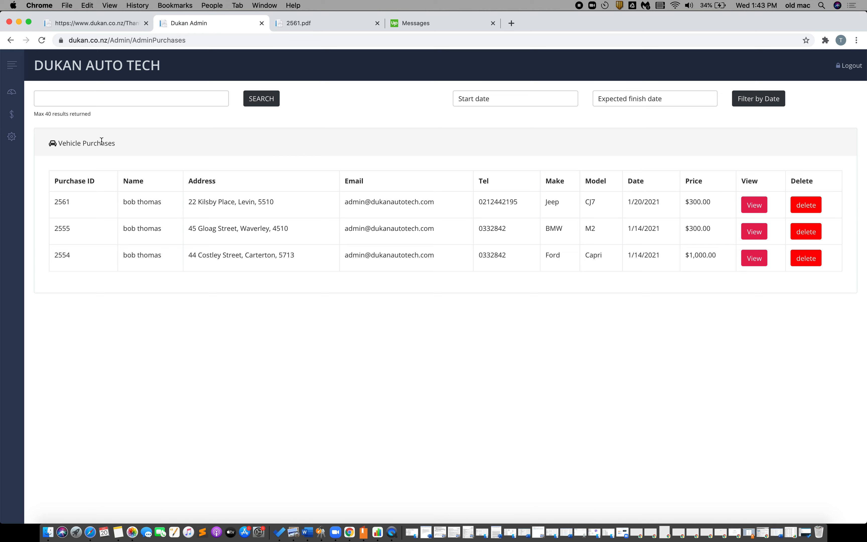
click(97, 104)
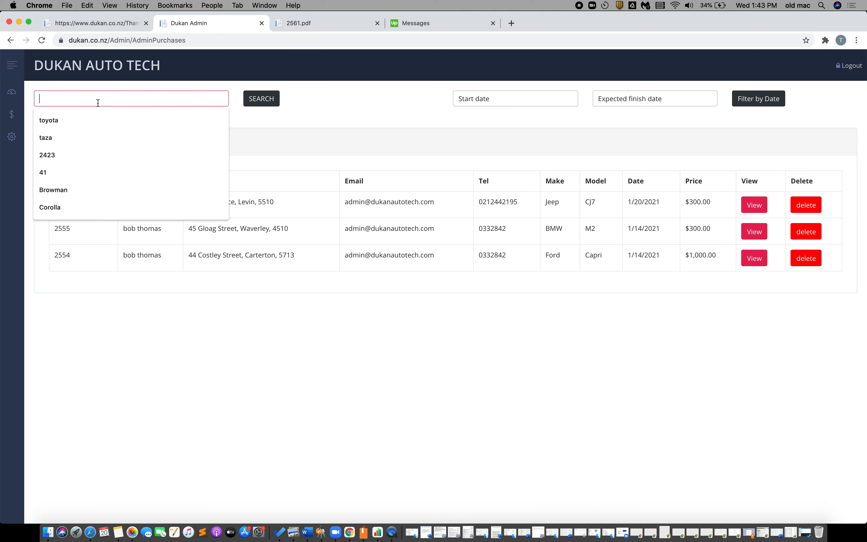